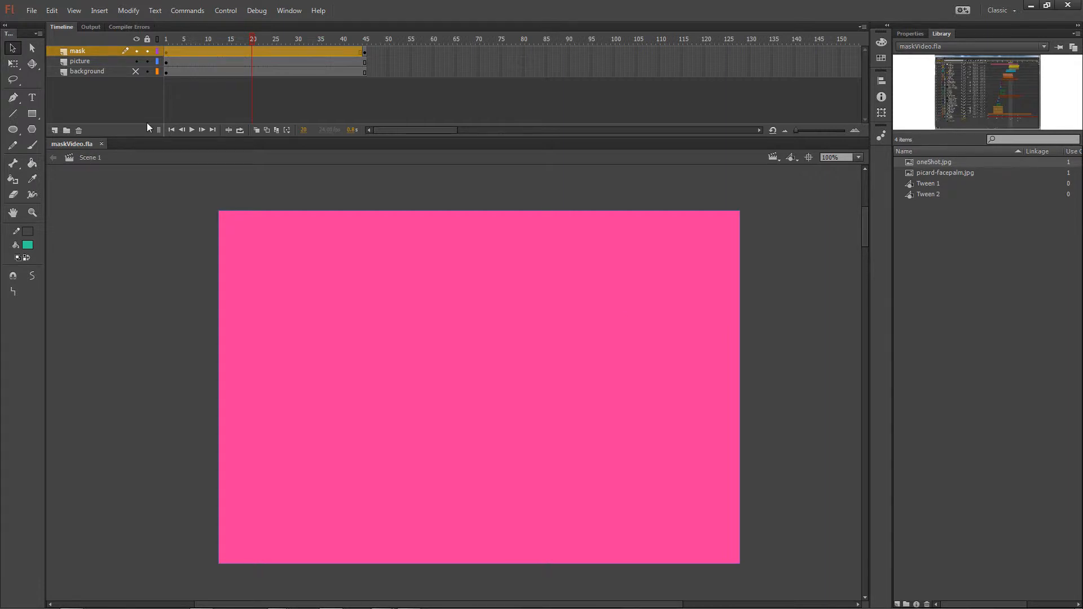
# Hide the mask layer to view the picture beneath, show it again, and view frame 45
pyautogui.click(137, 51)
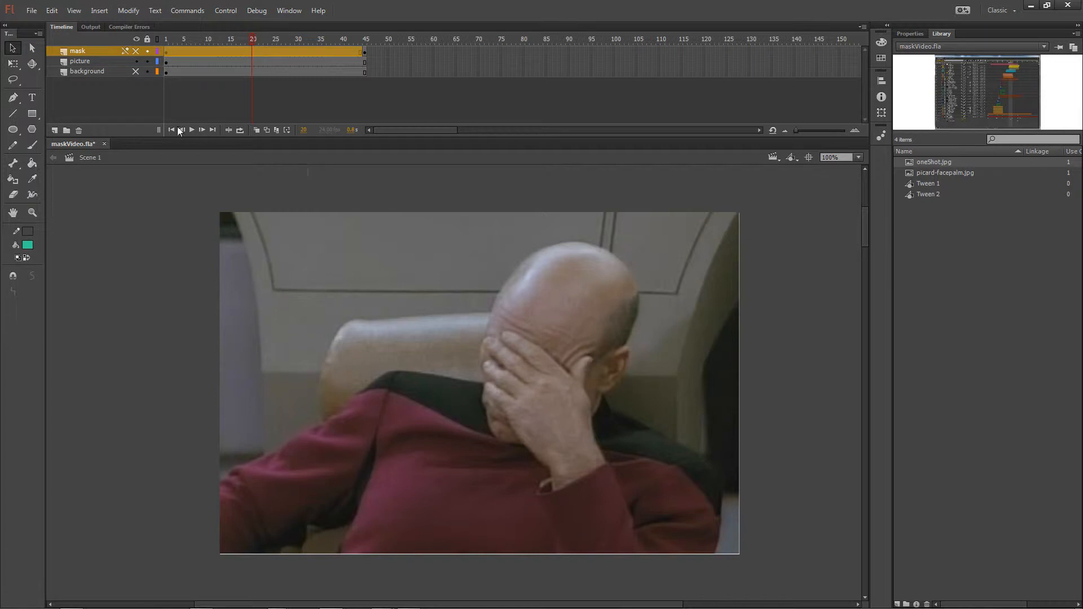
pyautogui.click(136, 52)
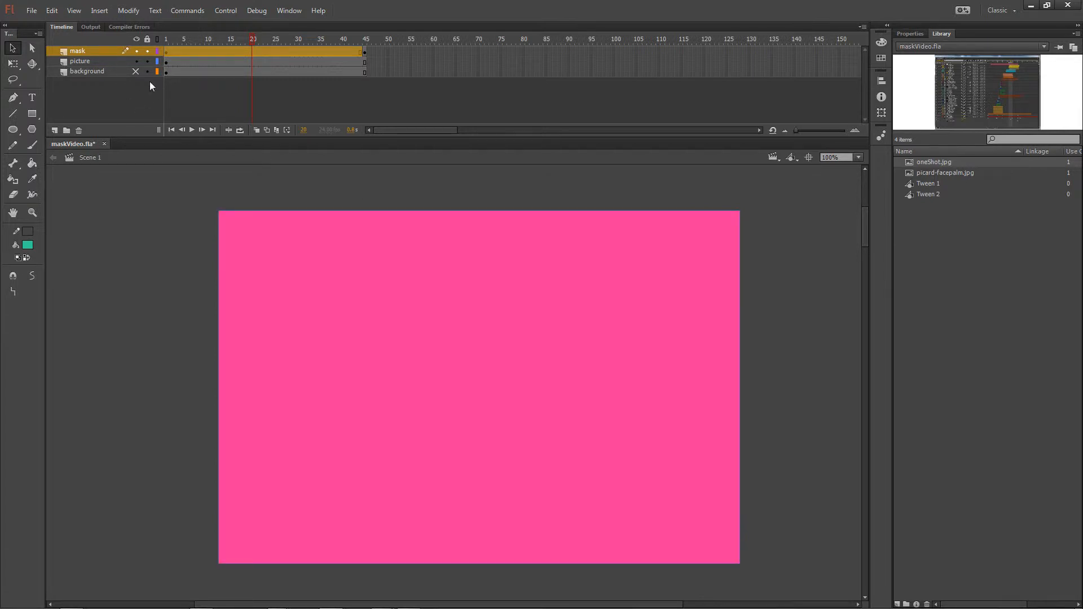
pyautogui.click(366, 39)
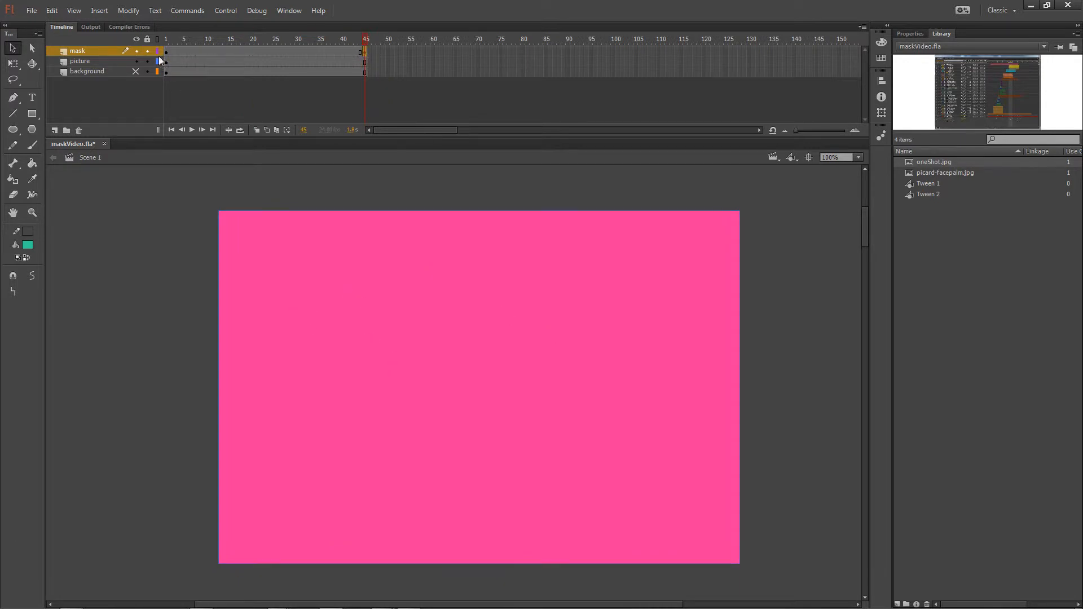
# At frame 1, shrink the mask layer's pink rectangle horizontally to a thin sliver along the picture's left edge with Free Transform
pyautogui.click(165, 38)
pyautogui.click(13, 65)
pyautogui.click(286, 271)
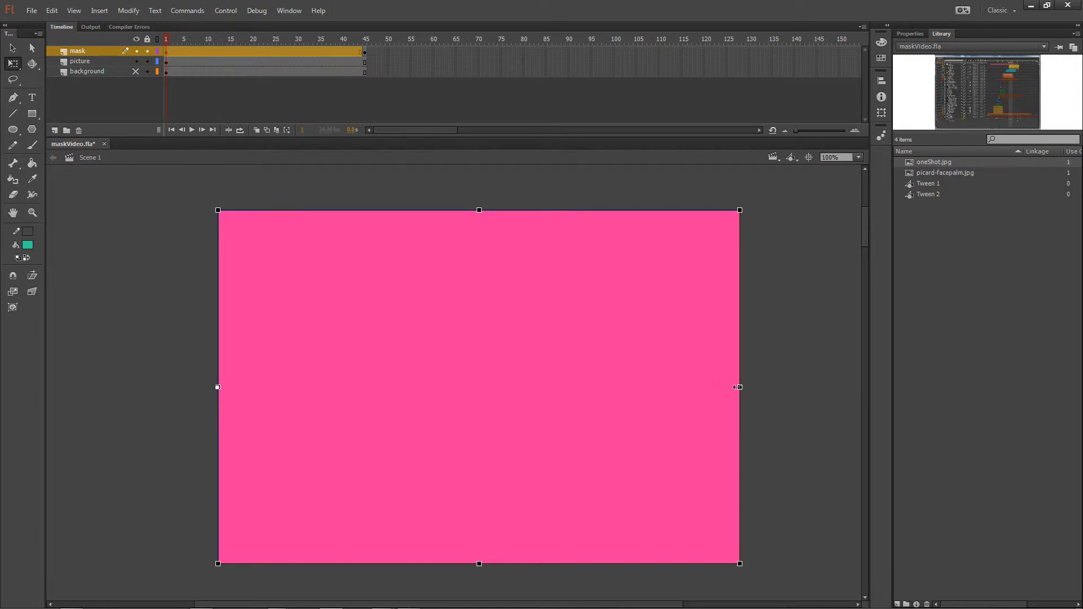
pyautogui.moveTo(739, 388); pyautogui.dragTo(218, 432)
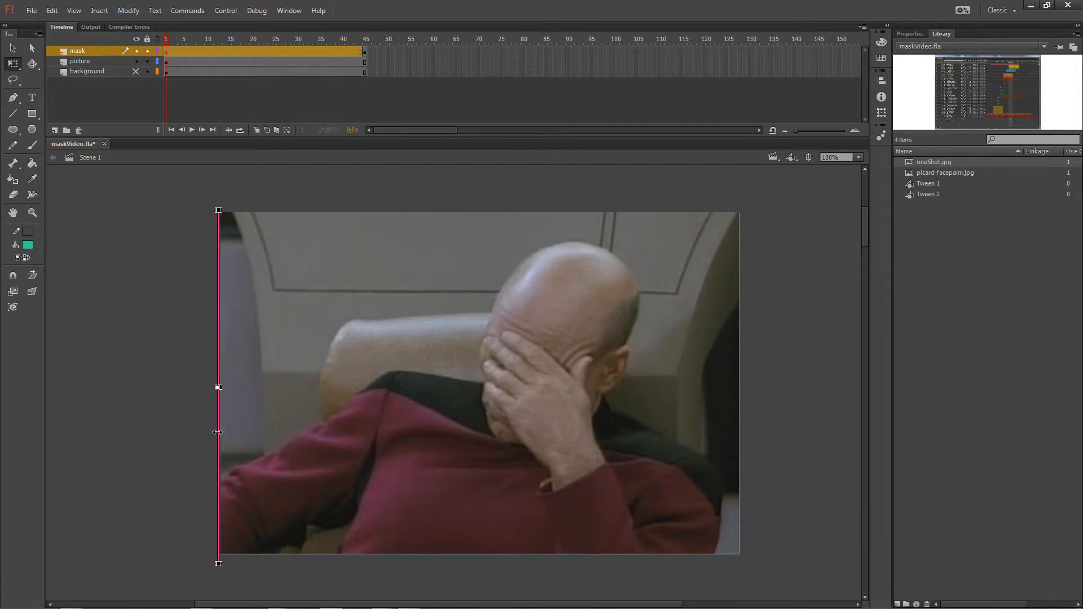
pyautogui.click(95, 303)
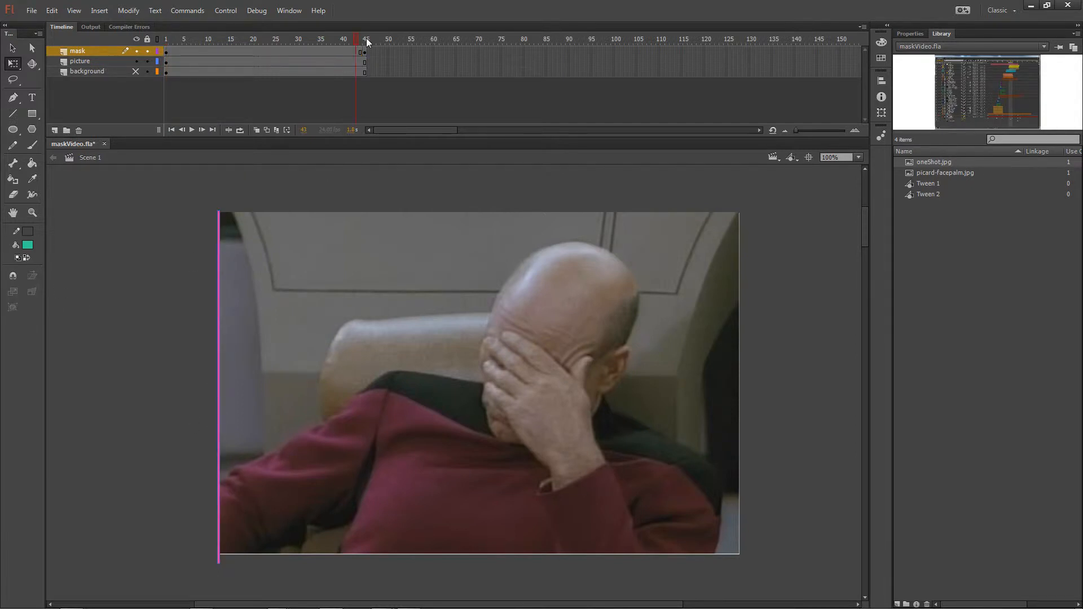
# Create a shape tween on the mask layer between frames 1 and 45, and preview it back to frame 1
pyautogui.click(366, 39)
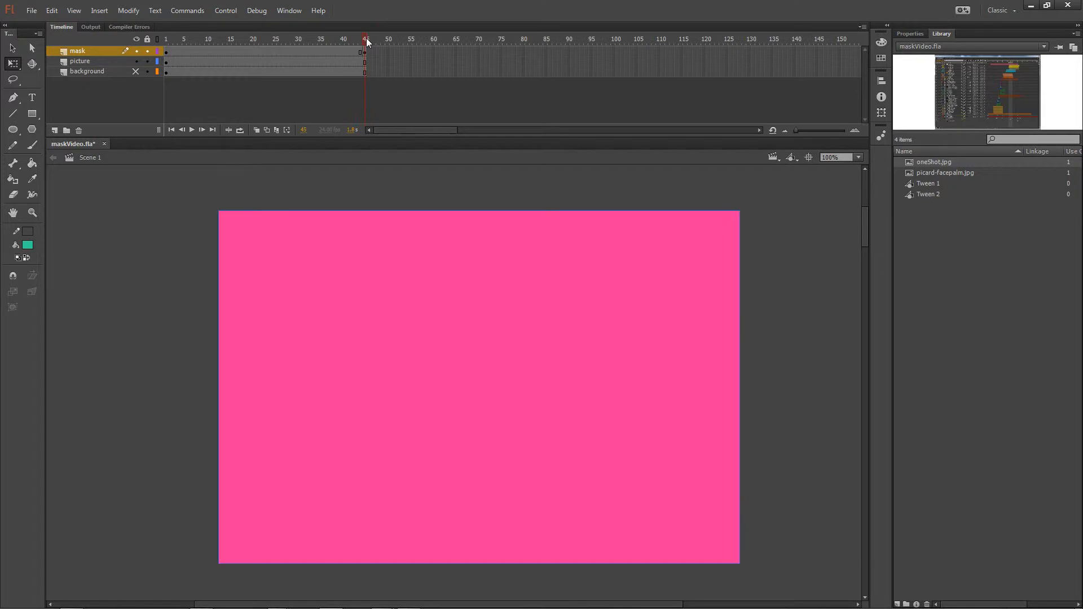
pyautogui.rightClick(267, 51)
pyautogui.click(316, 69)
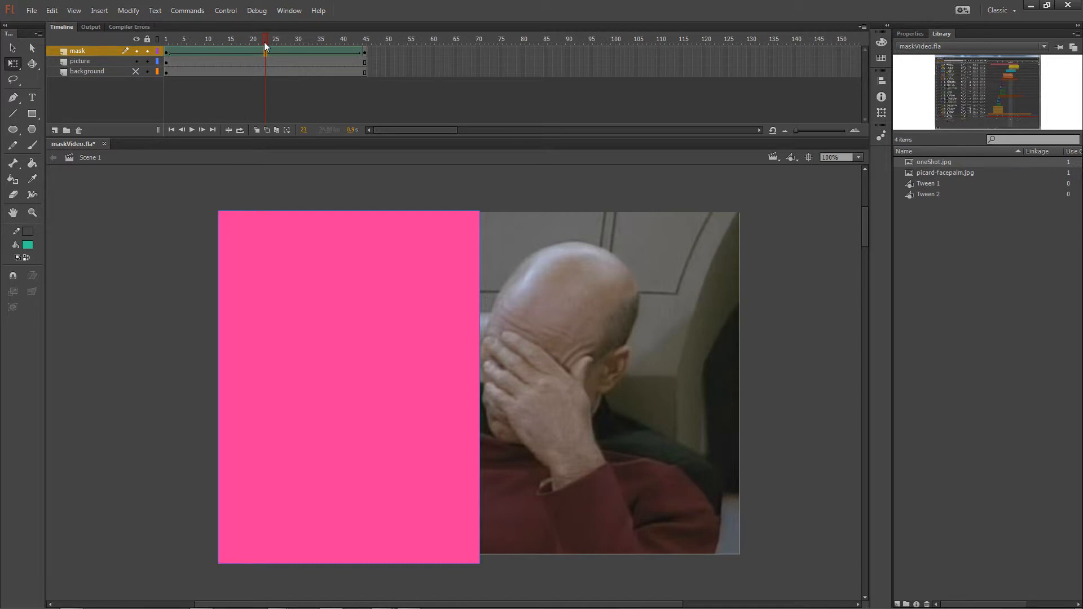
pyautogui.moveTo(262, 38); pyautogui.dragTo(116, 24)
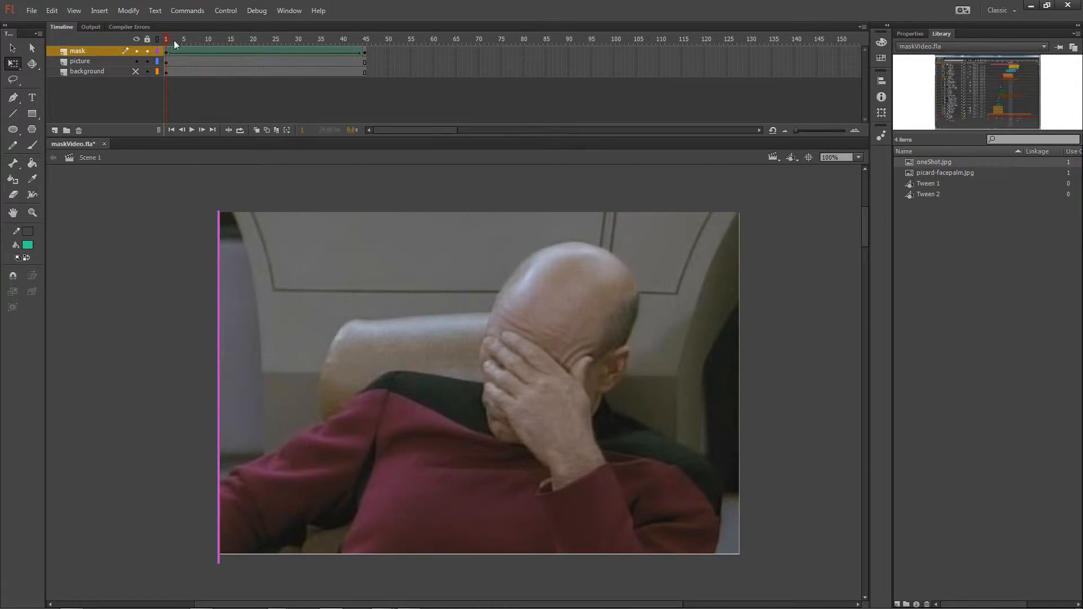
pyautogui.moveTo(168, 40)
pyautogui.mouseDown()
pyautogui.moveTo(380, 49)
pyautogui.moveTo(160, 41)
pyautogui.mouseUp()
# Check how the pink rectangle covers the picture at frames 1, 15 and 45, comparing the mask and picture layers
pyautogui.click(449, 361)
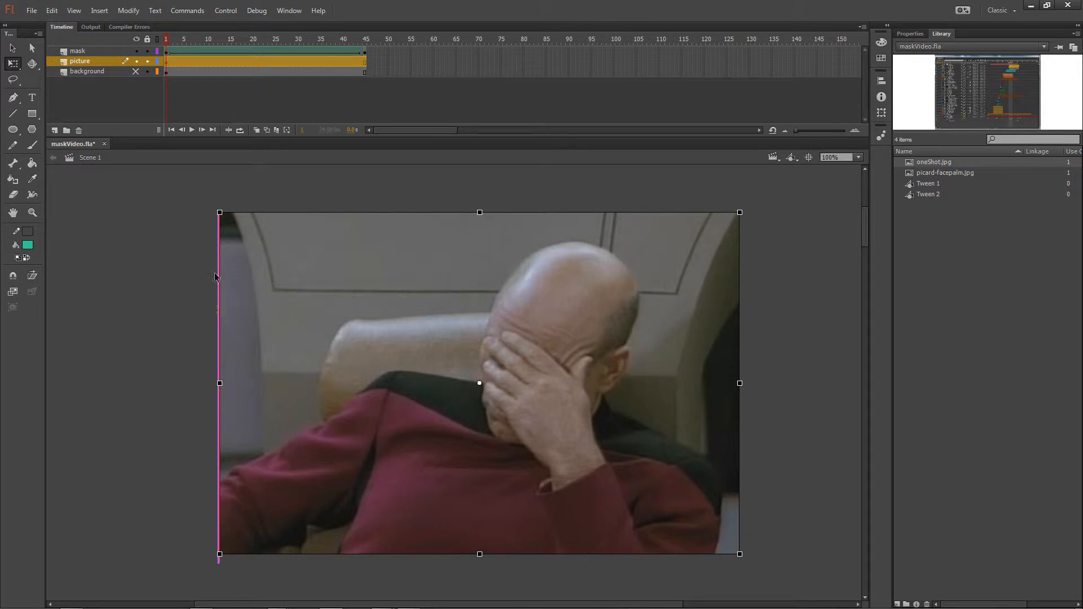
pyautogui.click(231, 39)
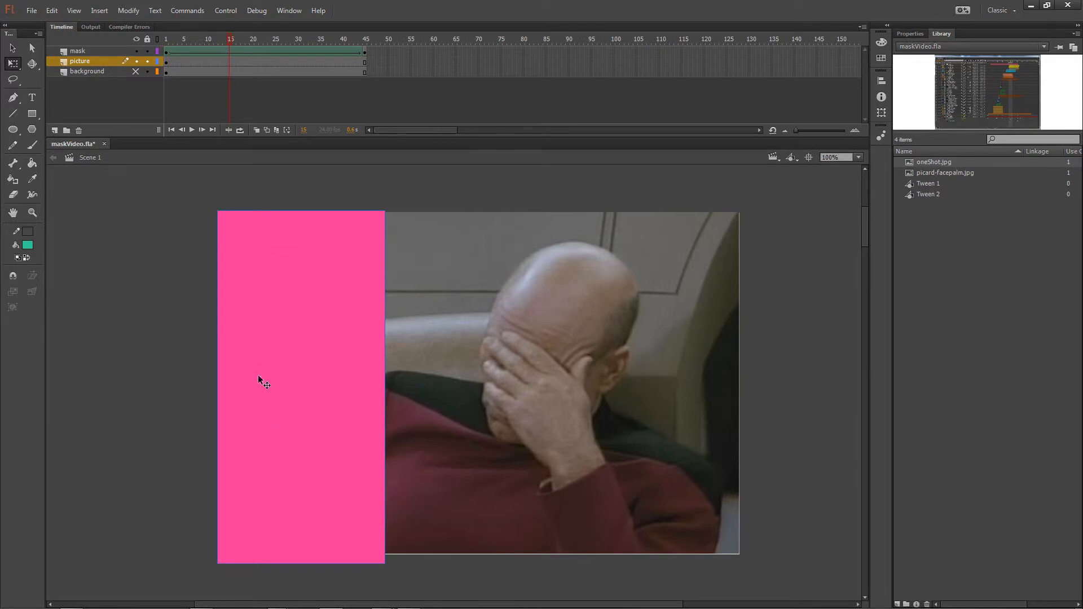
pyautogui.click(366, 39)
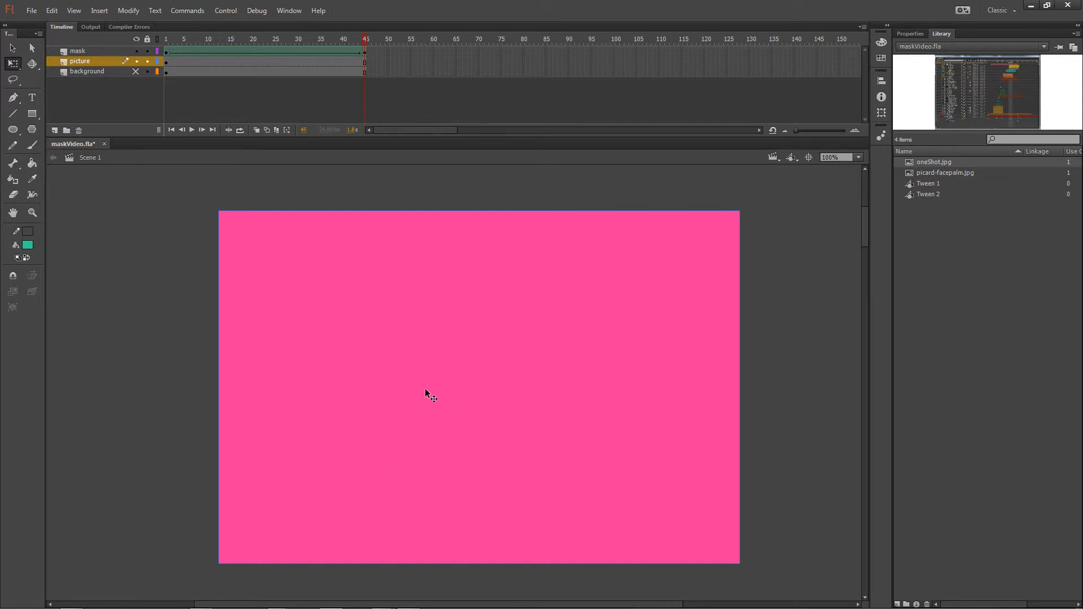
pyautogui.click(96, 53)
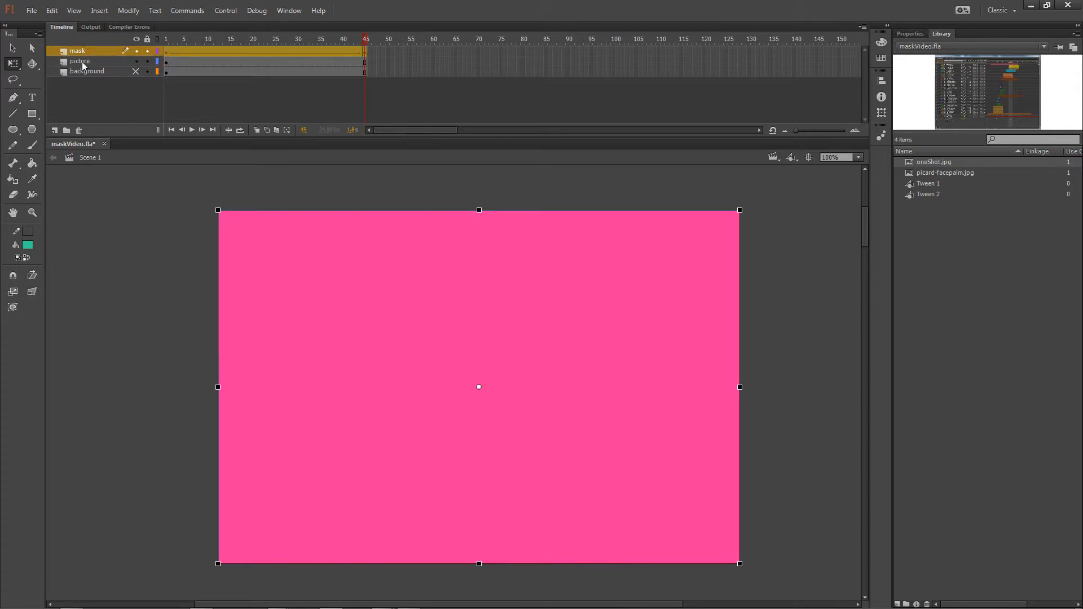
pyautogui.click(83, 62)
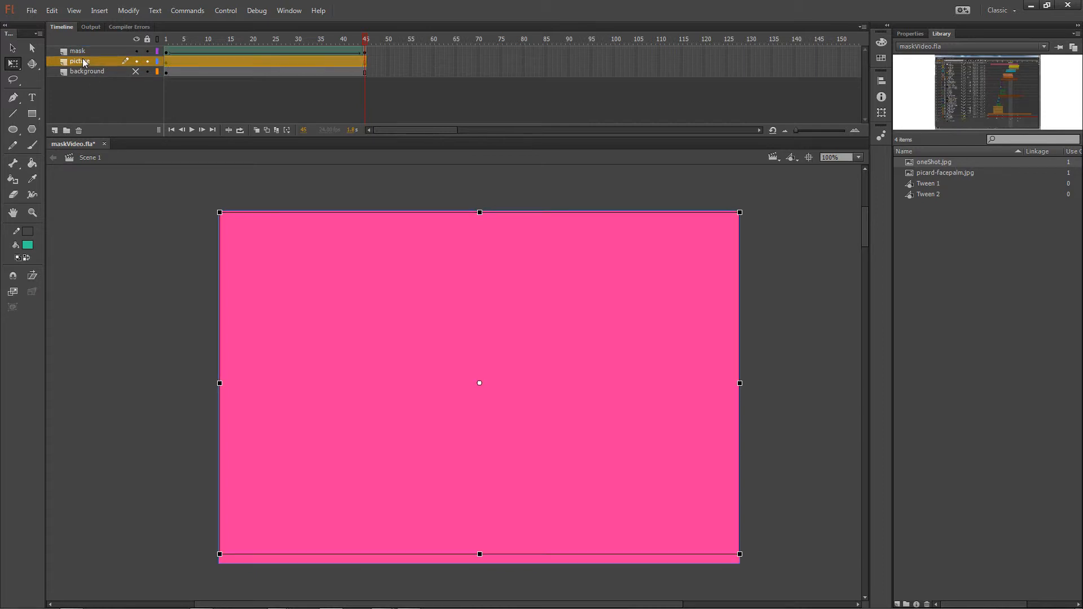
# Convert the mask layer into a mask for the picture layer below it
pyautogui.click(85, 51)
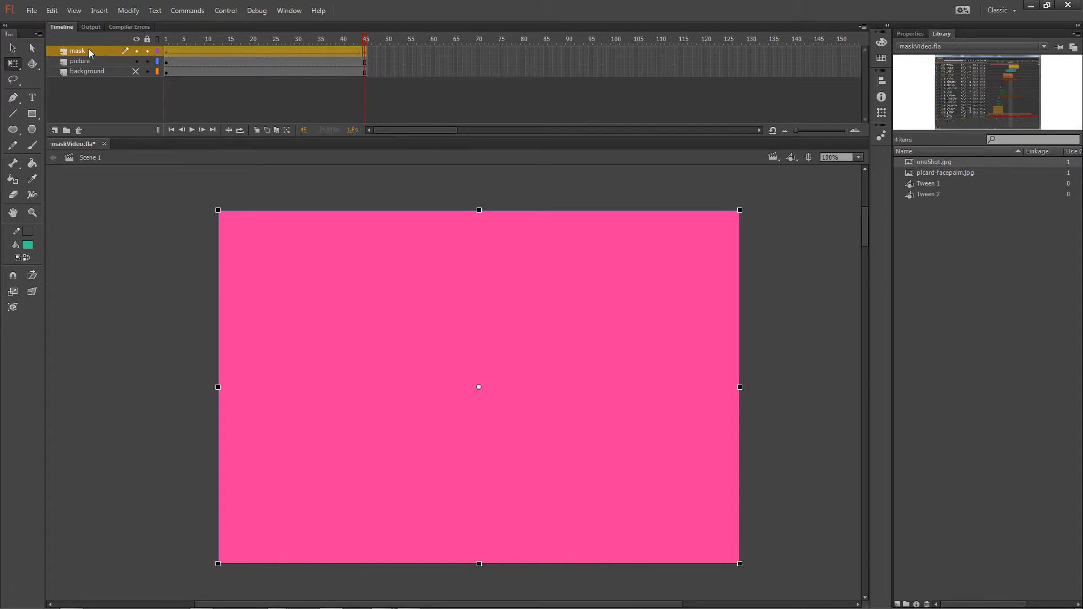
pyautogui.rightClick(89, 49)
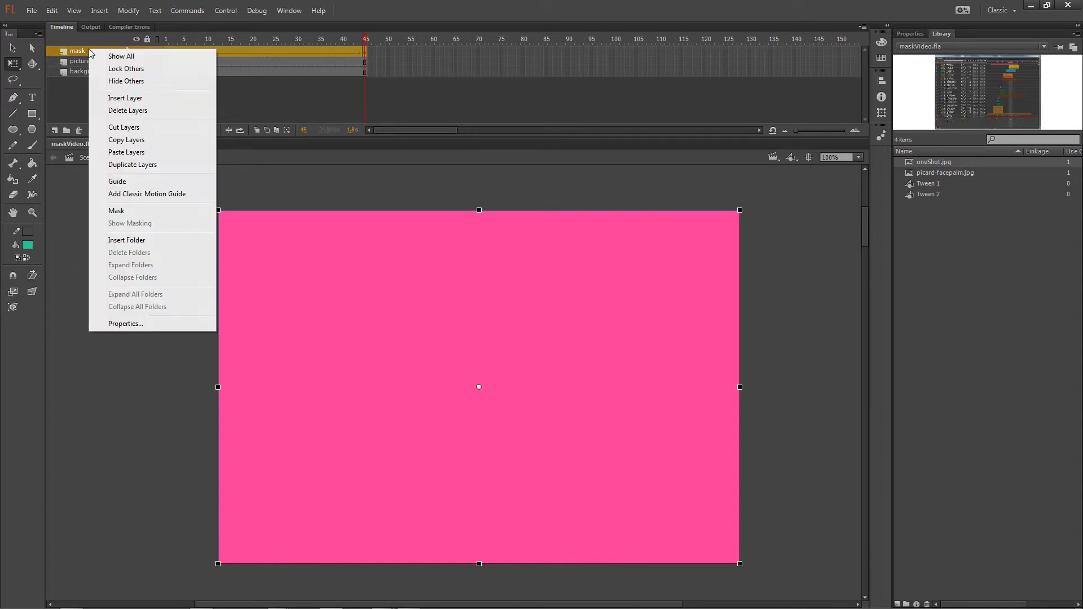
pyautogui.click(134, 211)
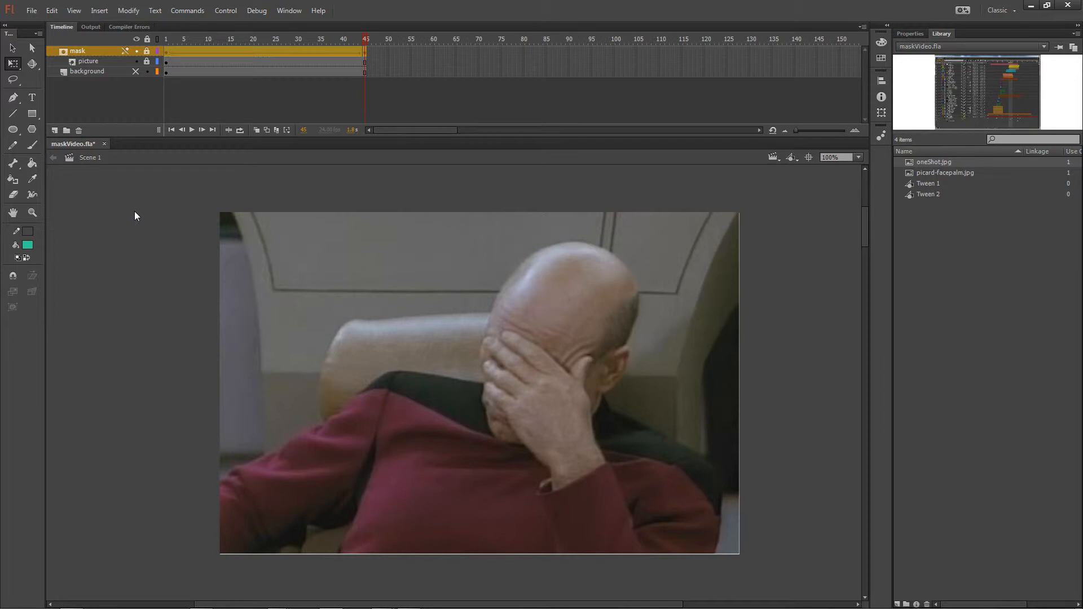
# At frame 21, toggle the locks on the mask and picture layers to compare the masked and unmasked views, leaving both unlocked
pyautogui.click(147, 51)
pyautogui.click(145, 62)
pyautogui.moveTo(365, 38); pyautogui.dragTo(258, 26)
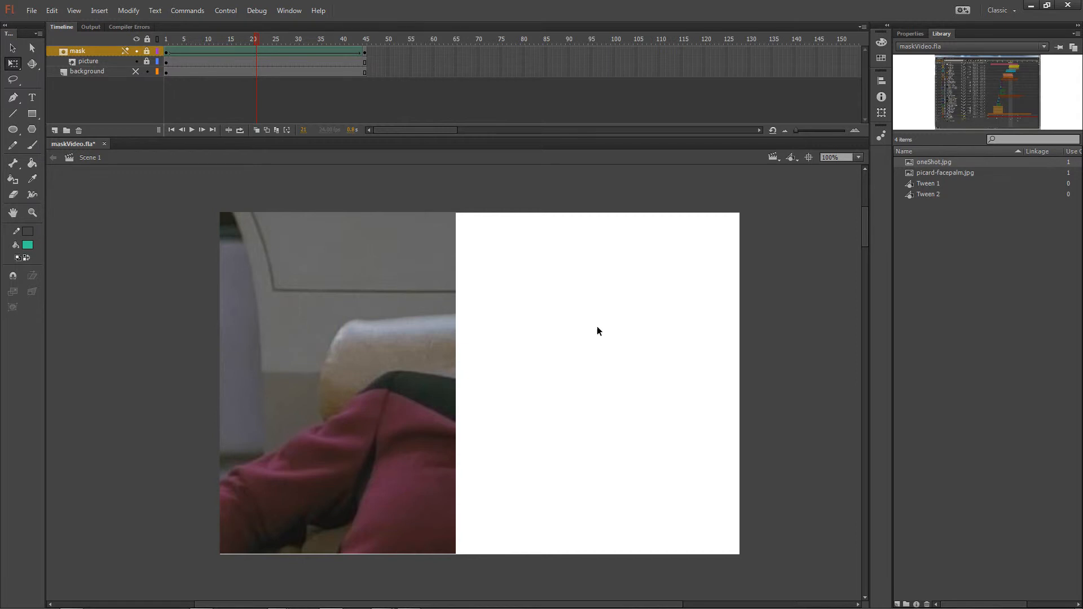
pyautogui.click(147, 51)
pyautogui.click(147, 61)
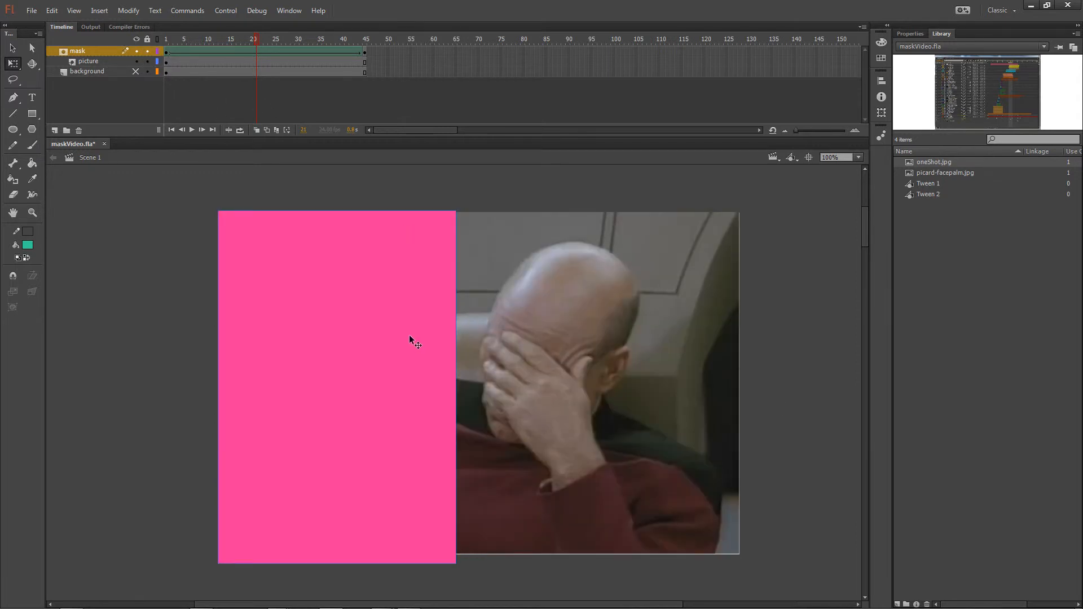
pyautogui.click(147, 51)
pyautogui.click(147, 61)
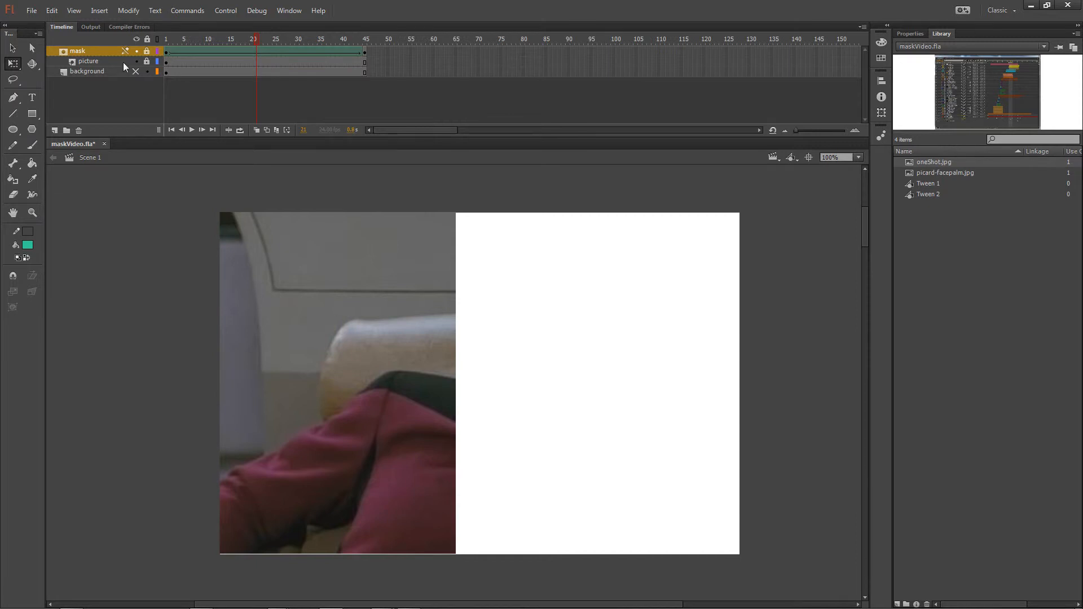
pyautogui.click(147, 51)
pyautogui.click(147, 60)
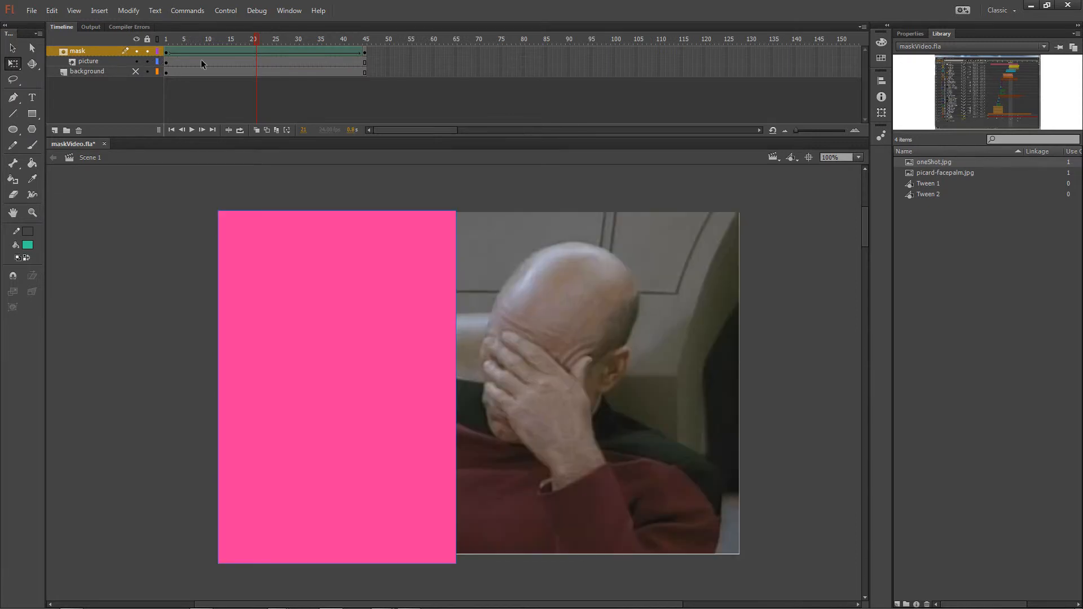
# Go to frame 15 and lock the background and picture layers so that only the mask layer stays editable
pyautogui.click(231, 37)
pyautogui.click(312, 438)
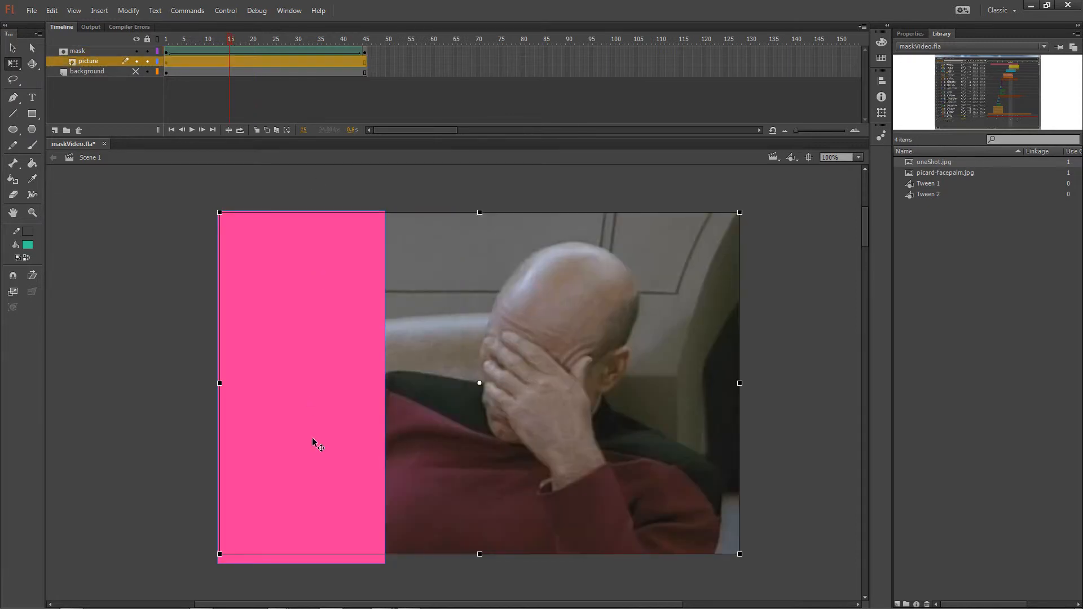
pyautogui.click(108, 50)
pyautogui.click(269, 311)
pyautogui.click(147, 71)
pyautogui.click(147, 60)
pyautogui.click(315, 305)
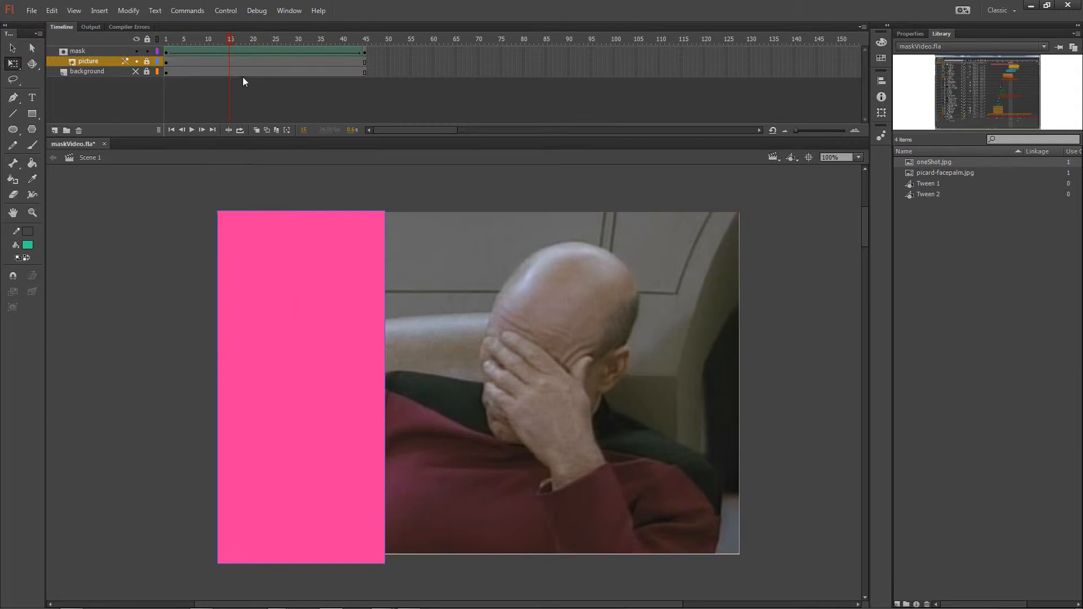
# Try a mask keyframe at frame 15 with the rectangle widened rightward from its left edge to the man's face, and preview the masked result
pyautogui.click(230, 51)
pyautogui.press('F6')
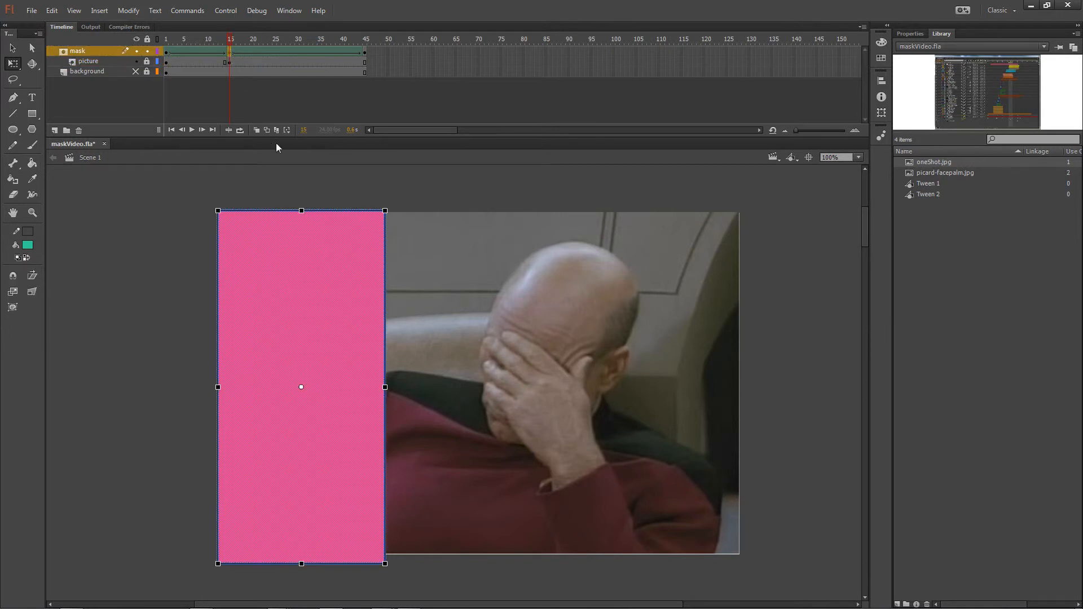
pyautogui.moveTo(384, 387); pyautogui.dragTo(460, 387)
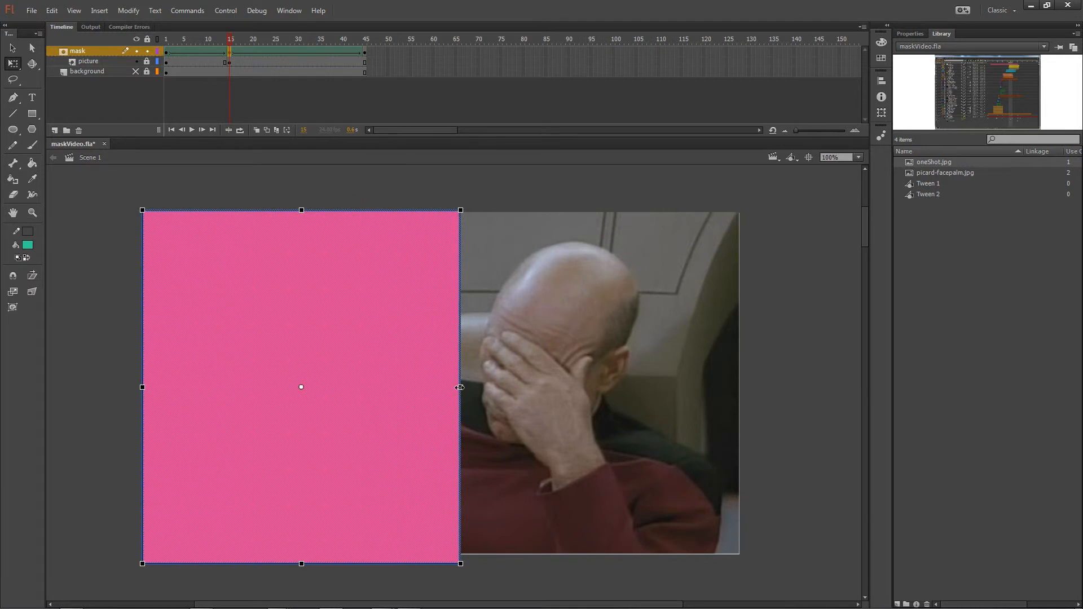
pyautogui.hotkey('ctrl', 'z')
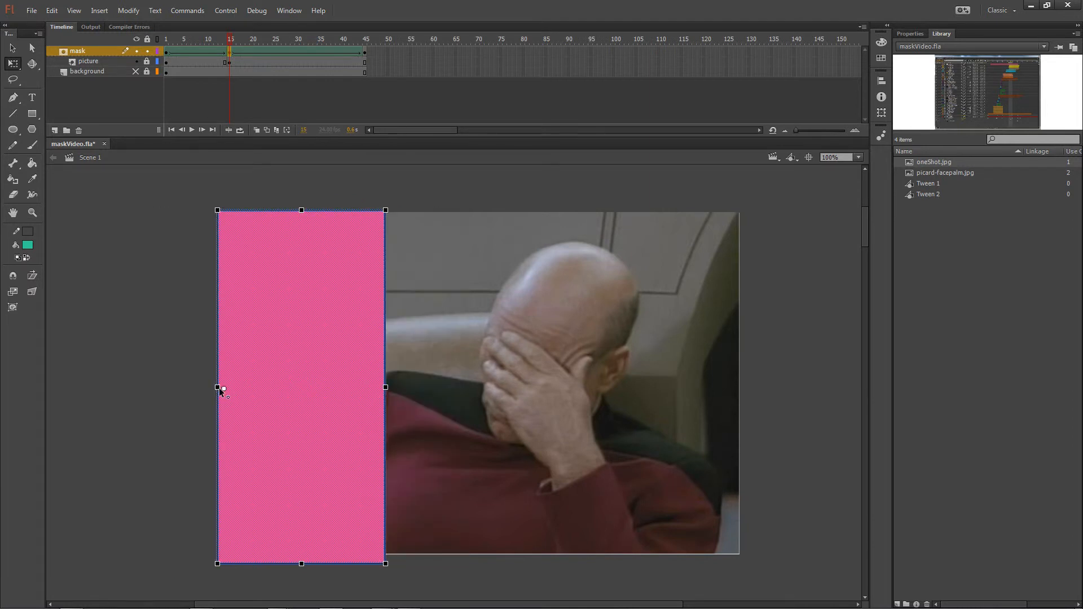
pyautogui.moveTo(385, 387); pyautogui.dragTo(540, 387)
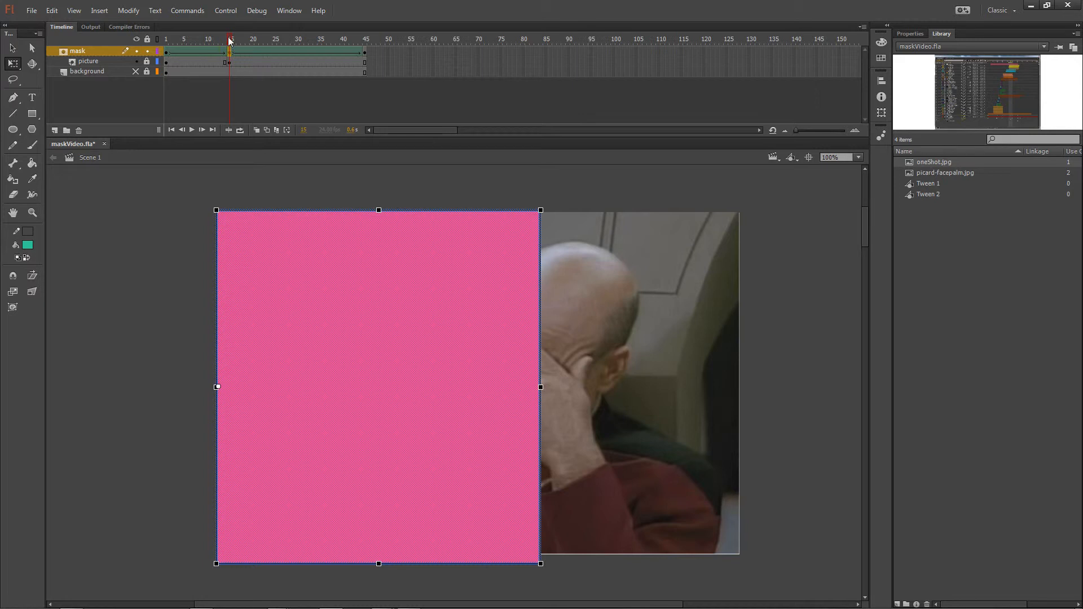
pyautogui.click(146, 51)
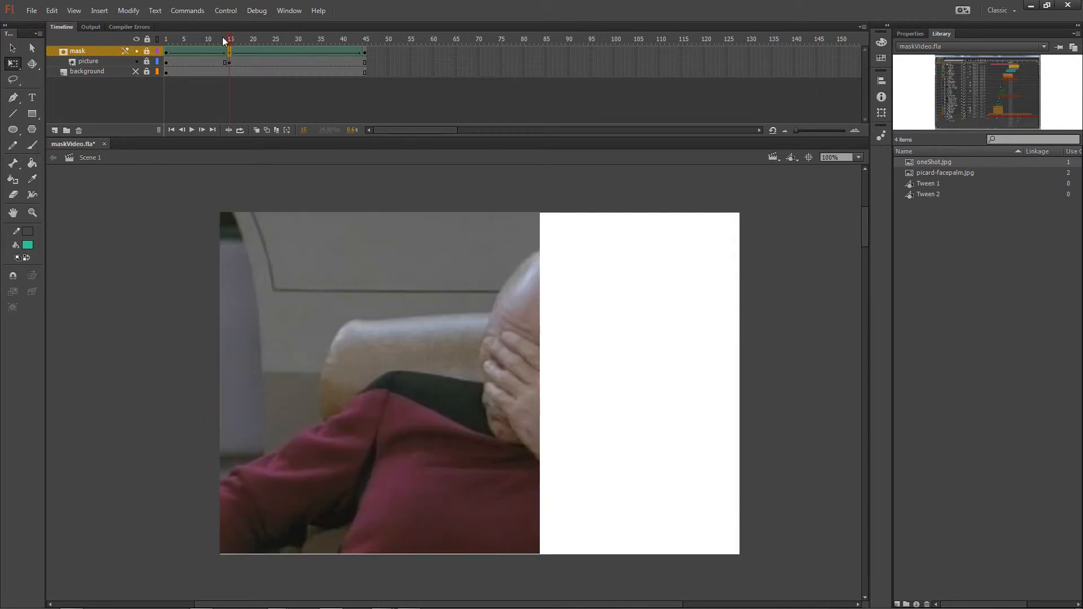
pyautogui.moveTo(229, 41); pyautogui.dragTo(166, 40)
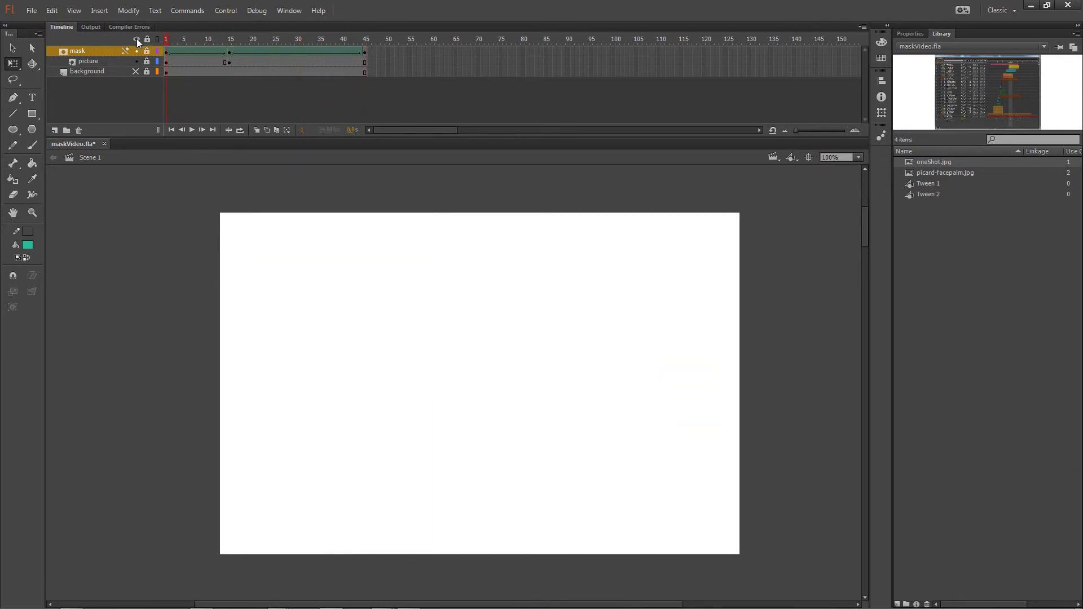
# Undo the rectangle's widening and the keyframes added at frame 15
pyautogui.hotkey('ctrl', 'z')
pyautogui.hotkey('ctrl', 'z')
pyautogui.hotkey('ctrl', 'z')
pyautogui.hotkey('ctrl', 'z')
pyautogui.hotkey('ctrl', 'z')
pyautogui.hotkey('ctrl', 'z')
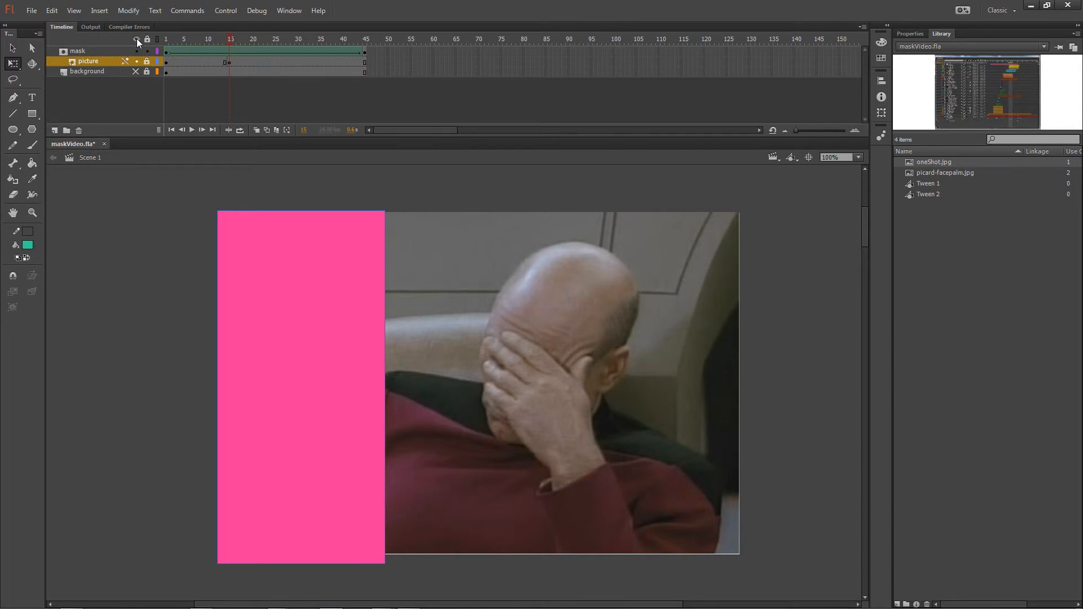
# Lock the mask layer and preview the picture's reveal across frames 1 to 45
pyautogui.click(146, 51)
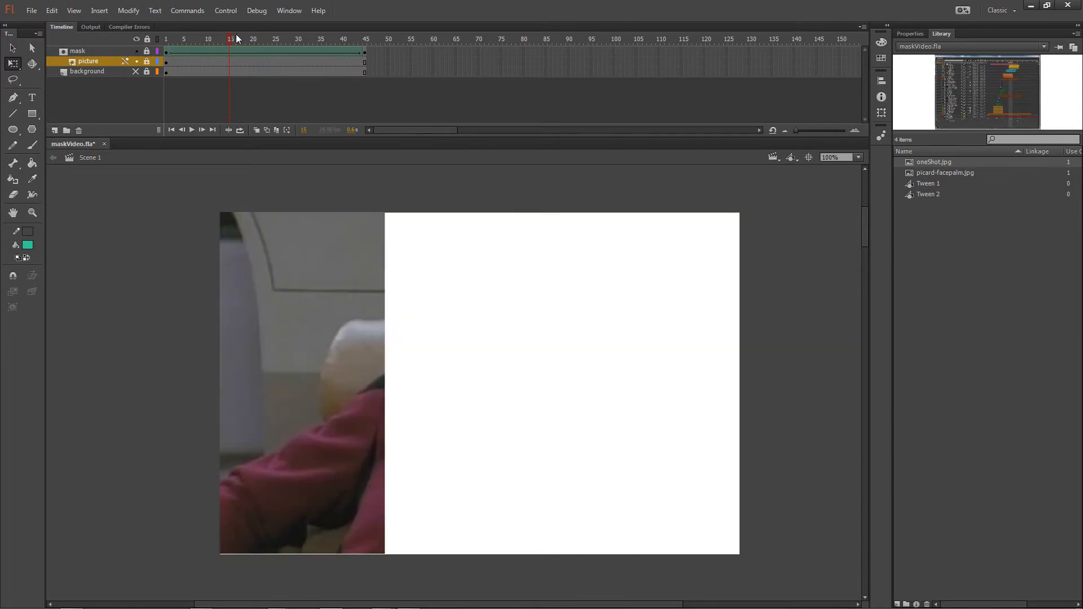
pyautogui.moveTo(228, 38); pyautogui.dragTo(329, 50)
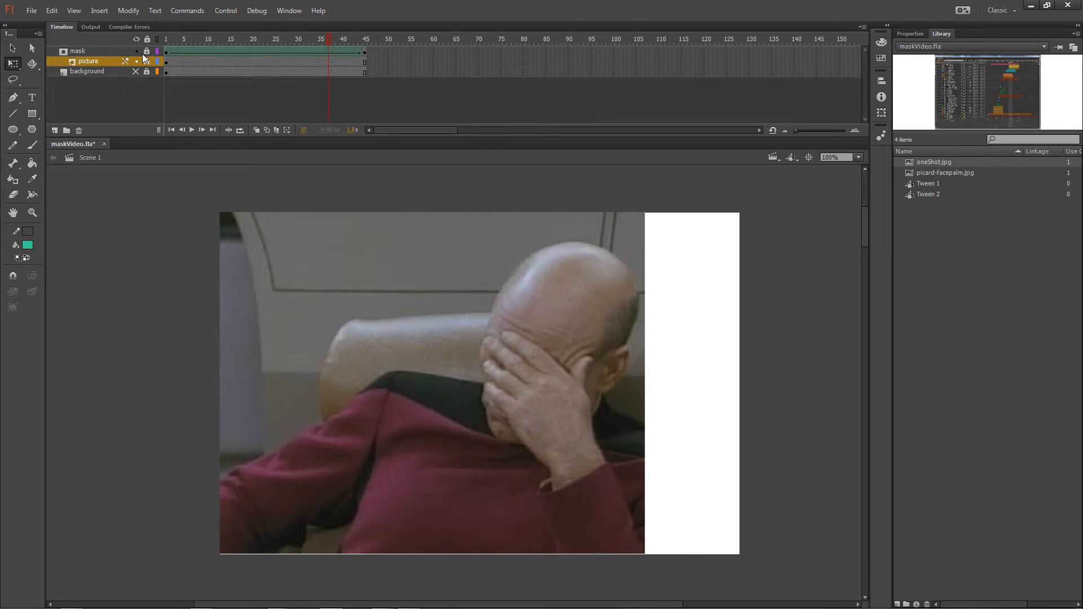
pyautogui.moveTo(200, 39); pyautogui.dragTo(377, 58)
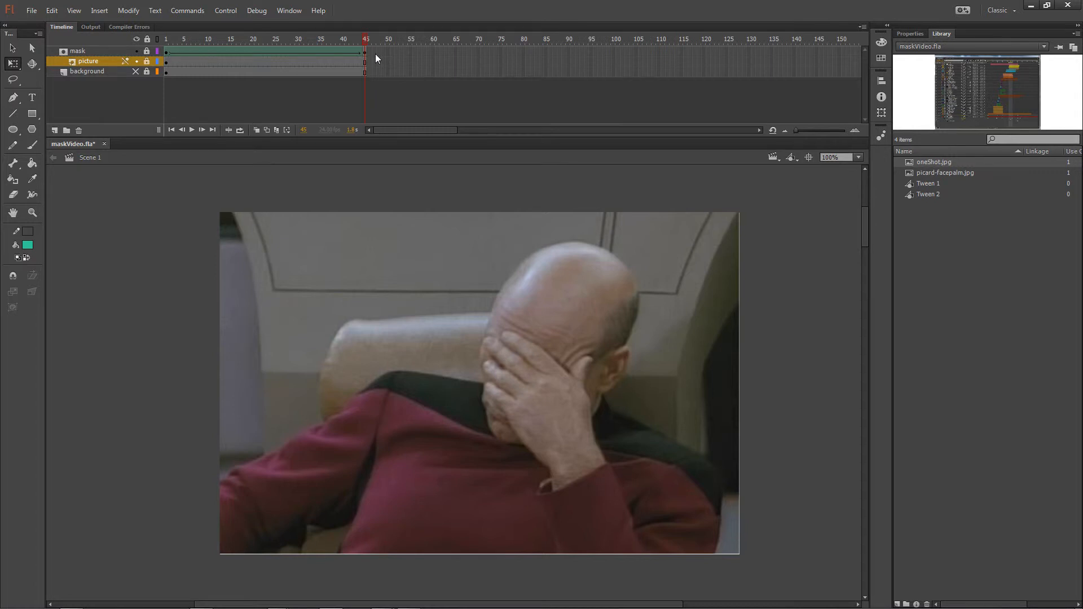
pyautogui.moveTo(365, 40); pyautogui.dragTo(167, 36)
# Show the background layer and preview the picture wiping over it between frames 1 and 45
pyautogui.click(97, 72)
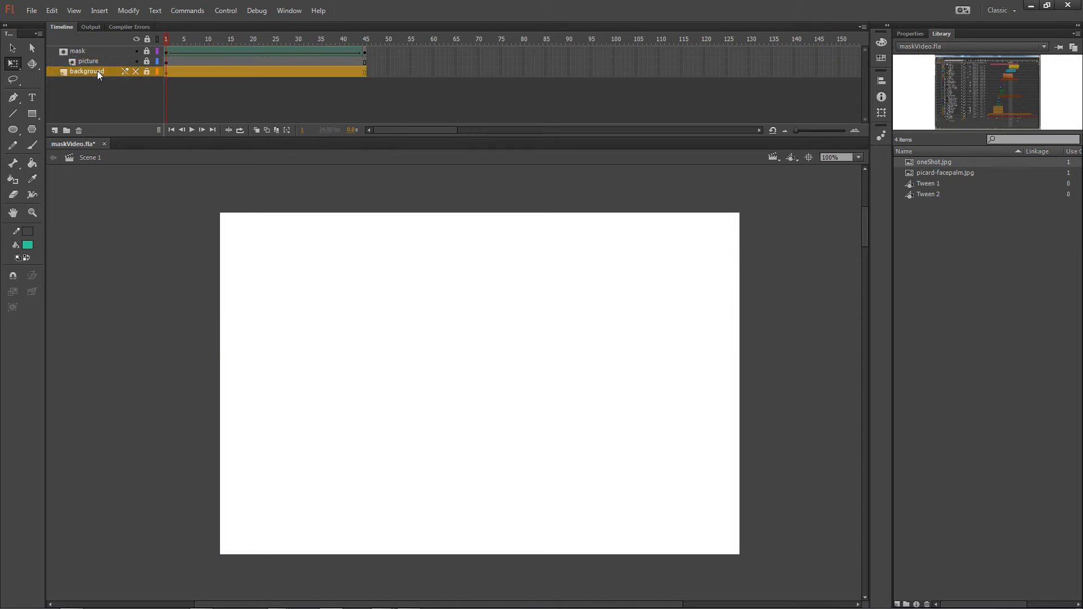
pyautogui.click(136, 72)
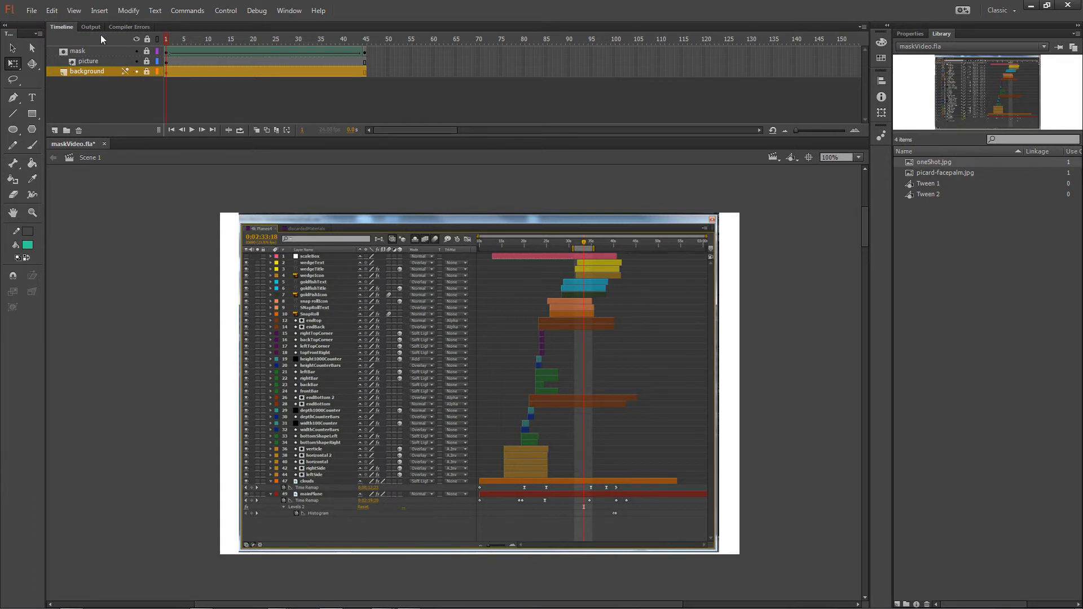
pyautogui.click(85, 52)
pyautogui.moveTo(166, 39); pyautogui.dragTo(373, 42)
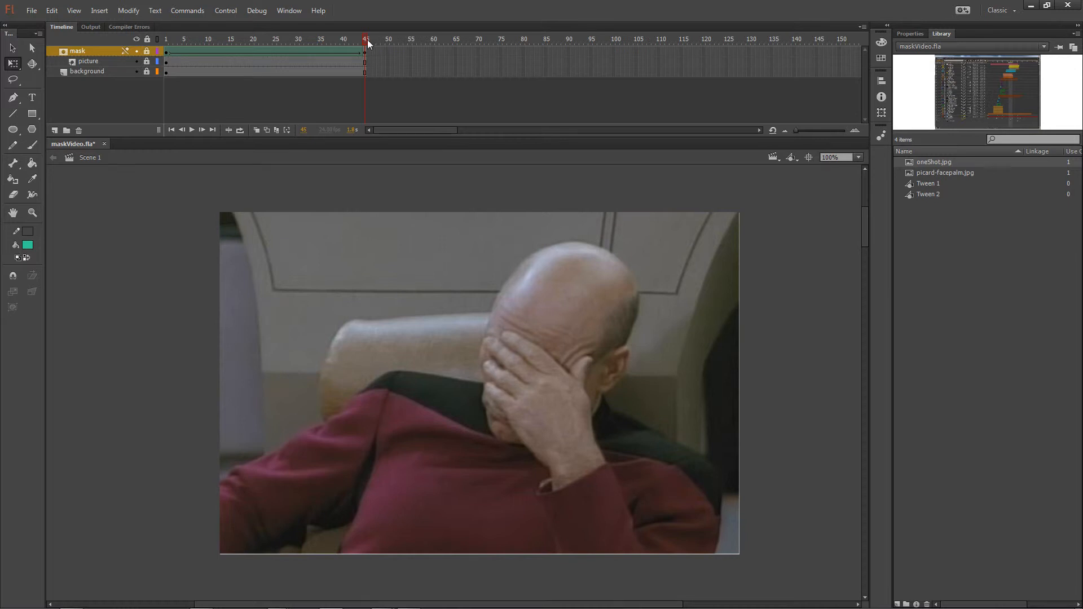
pyautogui.moveTo(367, 40); pyautogui.dragTo(135, 40)
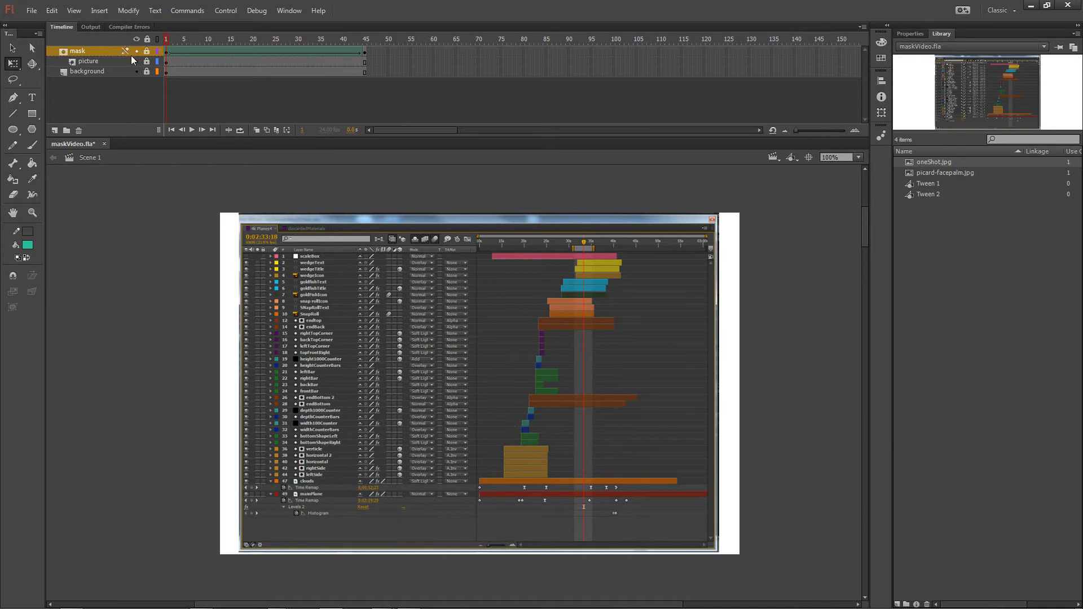
pyautogui.moveTo(166, 39); pyautogui.dragTo(376, 45)
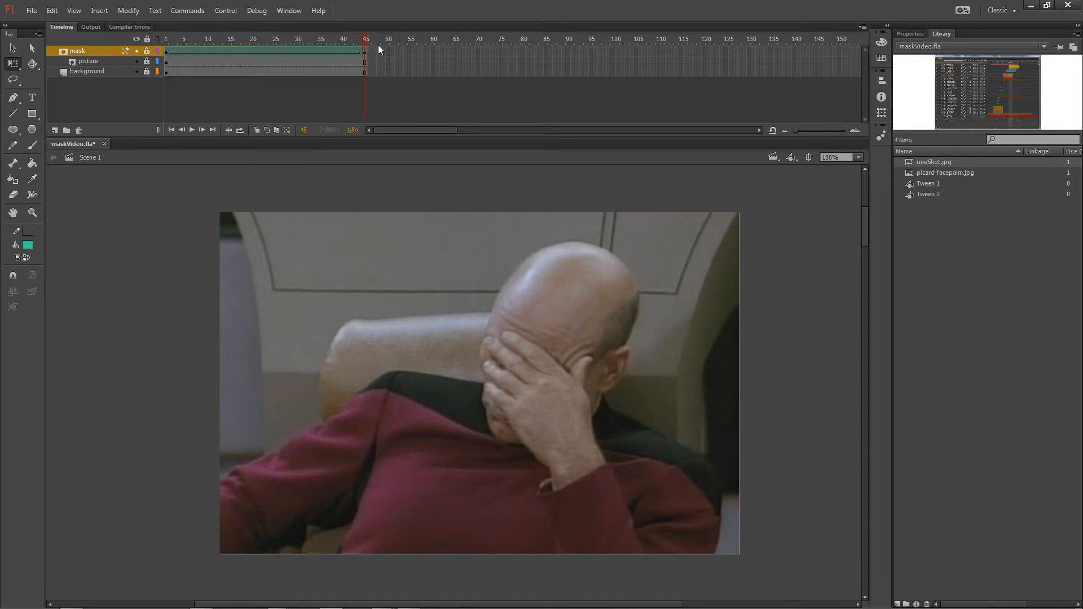
# Compare the wipe through frame 45 with the background layer hidden and with it shown again
pyautogui.click(136, 71)
pyautogui.click(178, 39)
pyautogui.moveTo(176, 38); pyautogui.dragTo(394, 32)
pyautogui.moveTo(200, 36); pyautogui.dragTo(390, 33)
pyautogui.moveTo(192, 36); pyautogui.dragTo(378, 29)
pyautogui.click(135, 71)
pyautogui.click(164, 40)
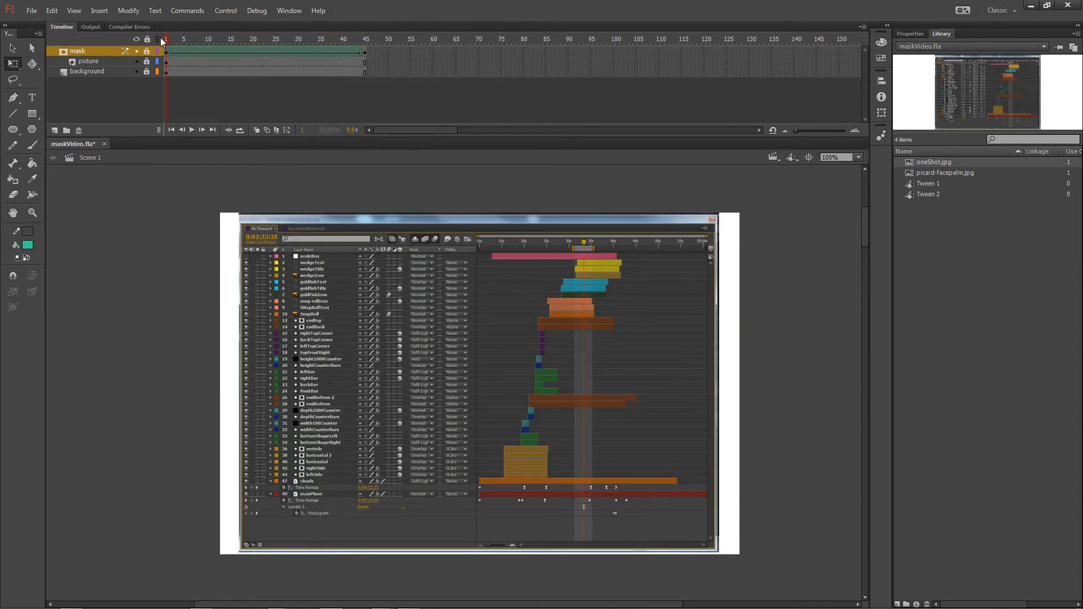
pyautogui.moveTo(162, 41); pyautogui.dragTo(393, 44)
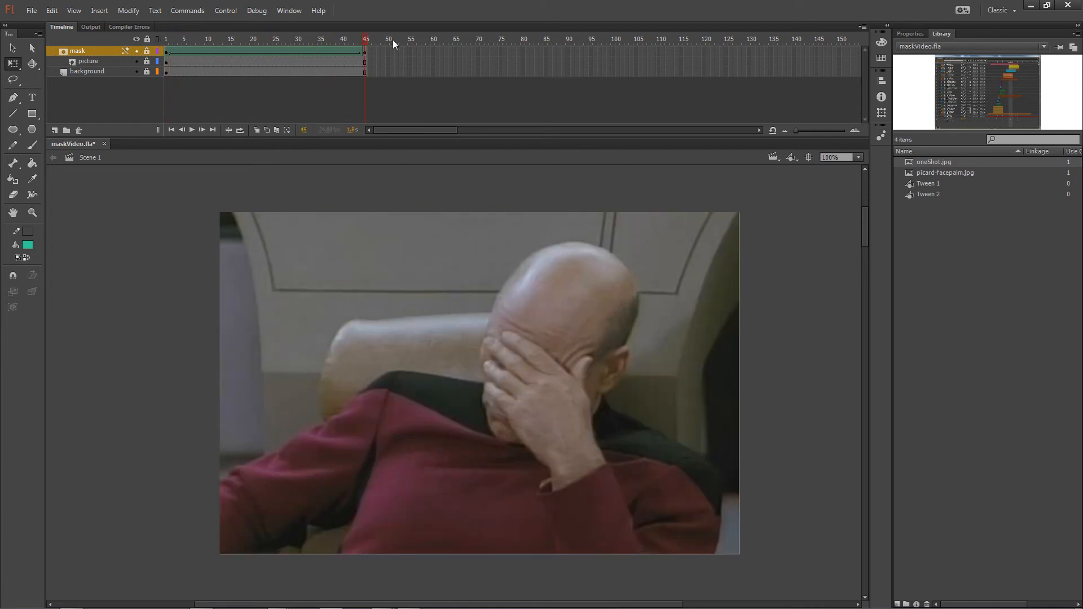